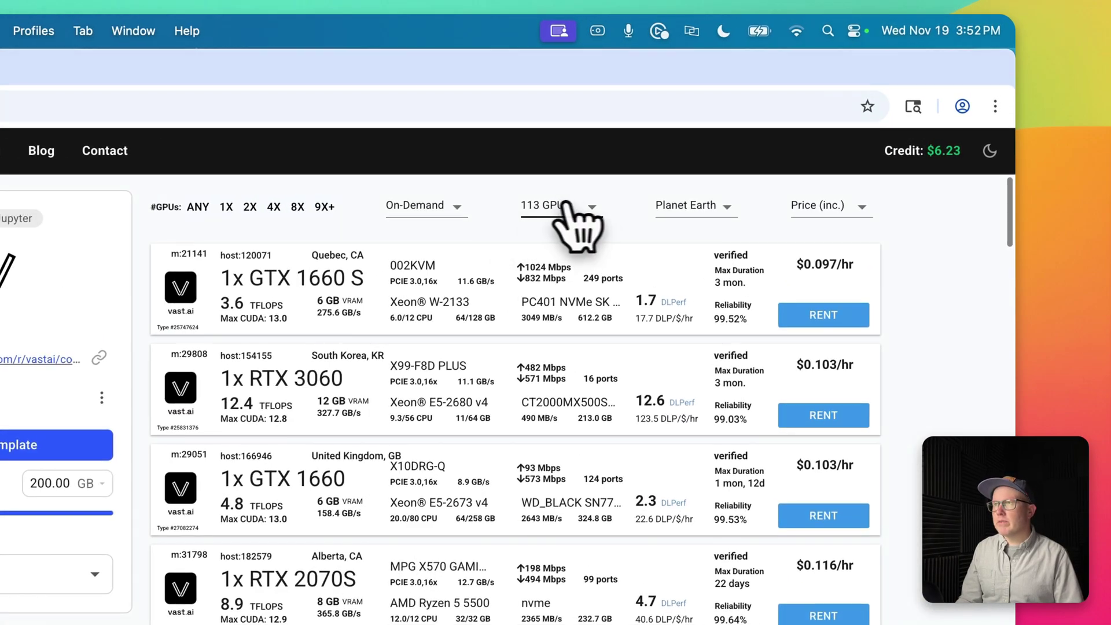
# Step: Filter the GPU offers to RTX 5090 only, clearing the other NVIDIA selections
pyautogui.click(714, 142)
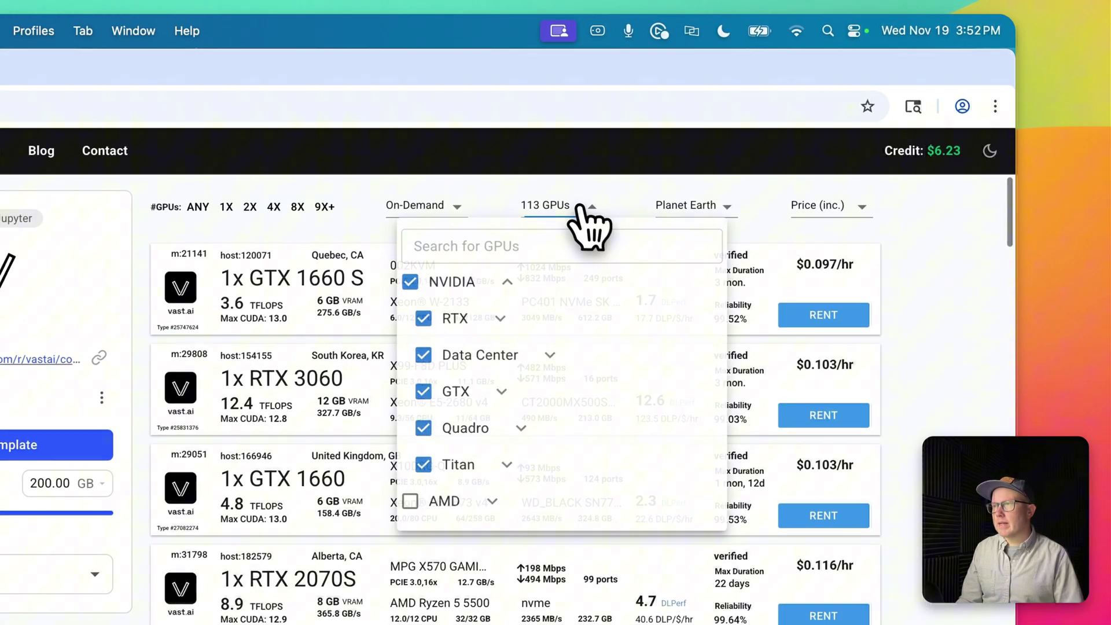
pyautogui.click(407, 285)
pyautogui.click(498, 322)
pyautogui.click(576, 362)
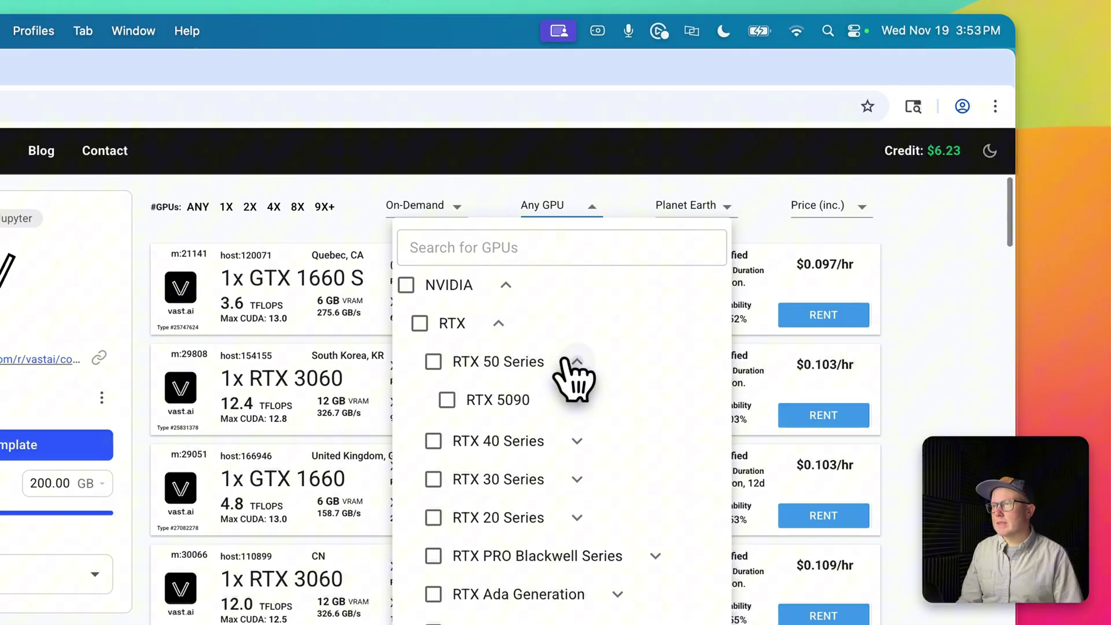
pyautogui.click(447, 400)
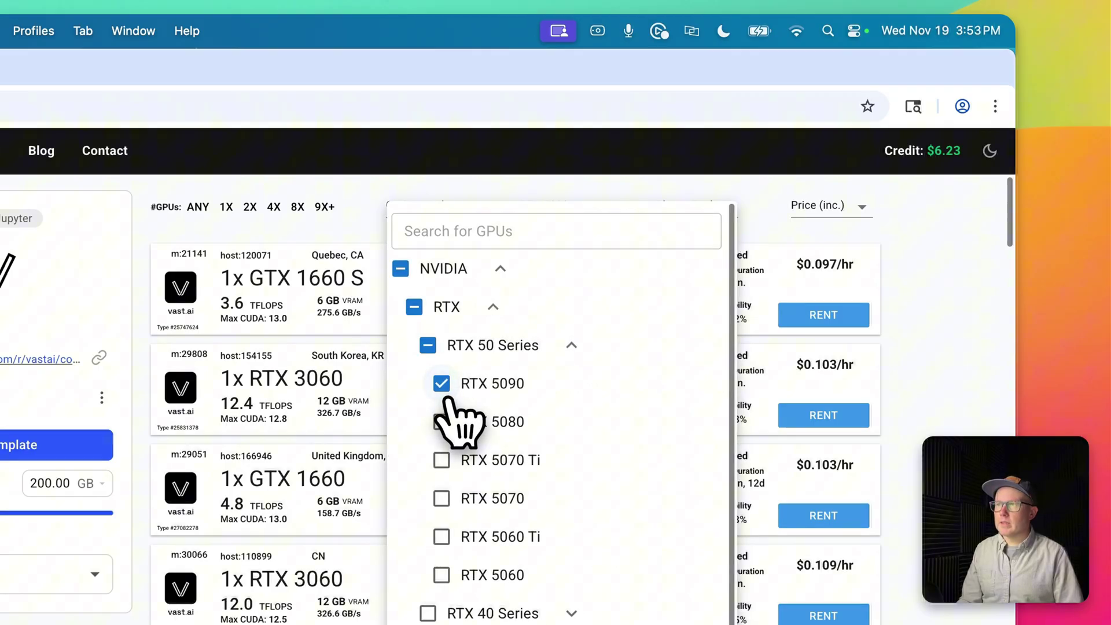
pyautogui.click(557, 201)
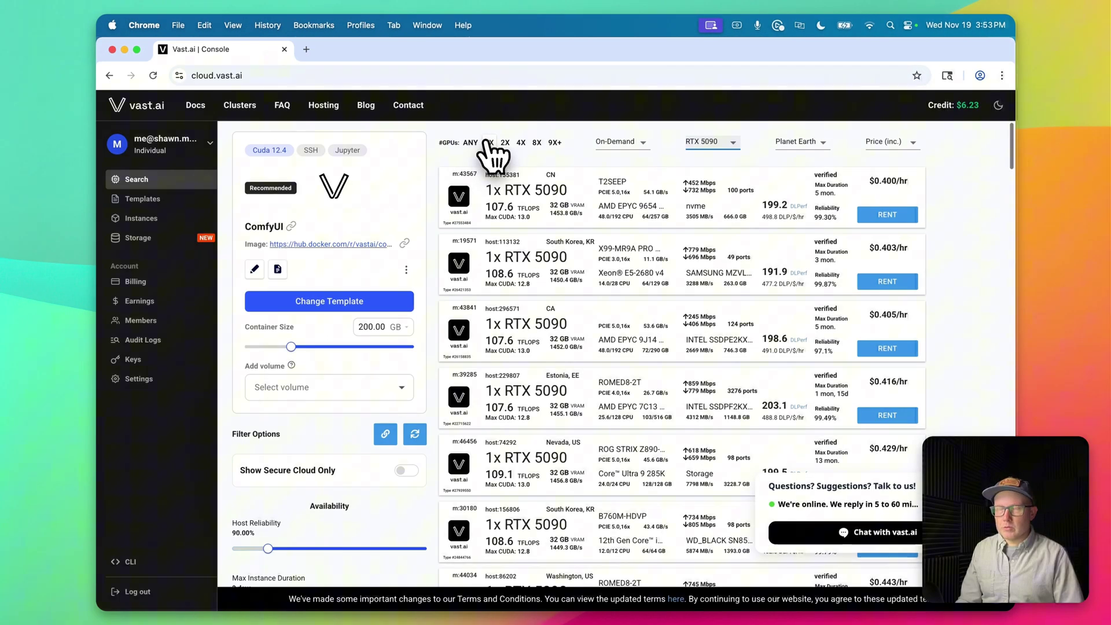
# Step: Show single-GPU offers only, cap upload bandwidth near $0.32/TB, and pick the $0.446/hr offer
pyautogui.click(489, 144)
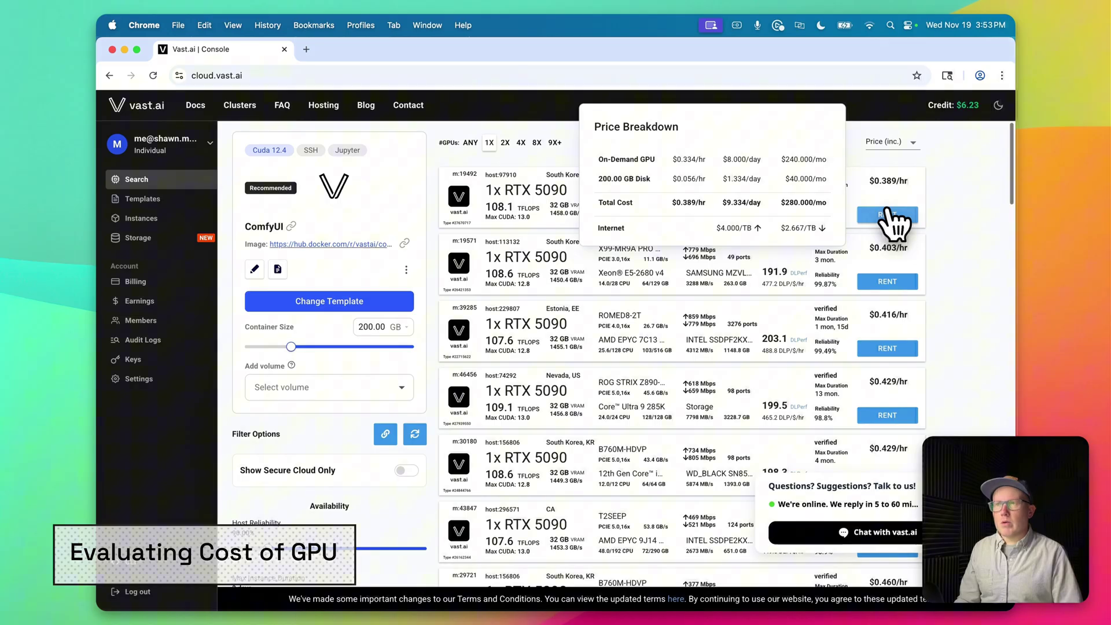
pyautogui.scroll(-5, 891, 254)
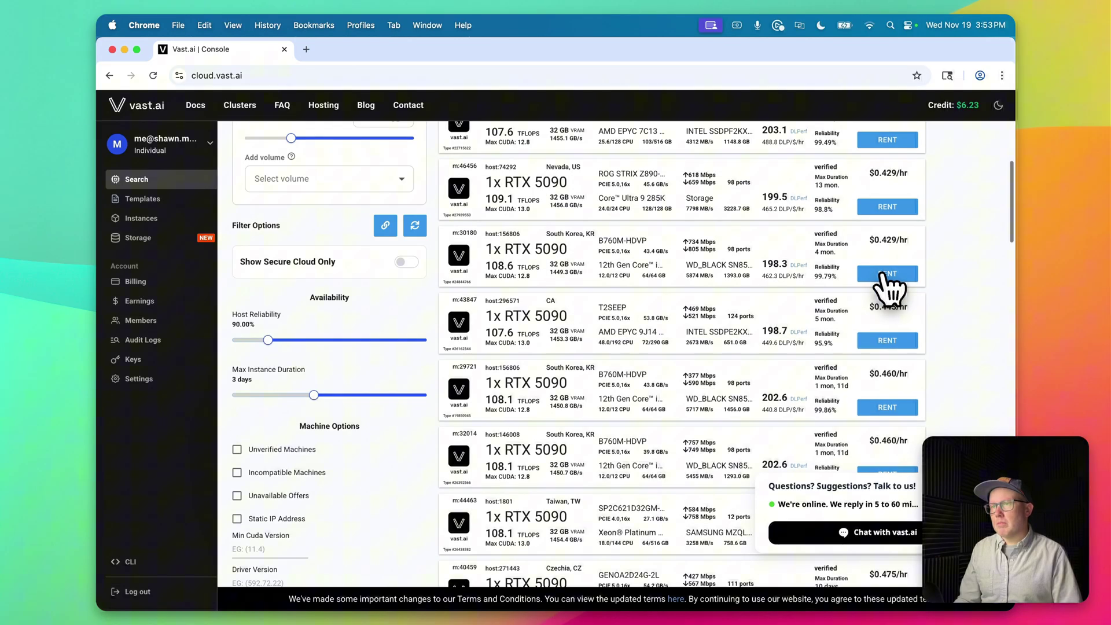
pyautogui.scroll(-4, 888, 284)
pyautogui.scroll(-1, 889, 287)
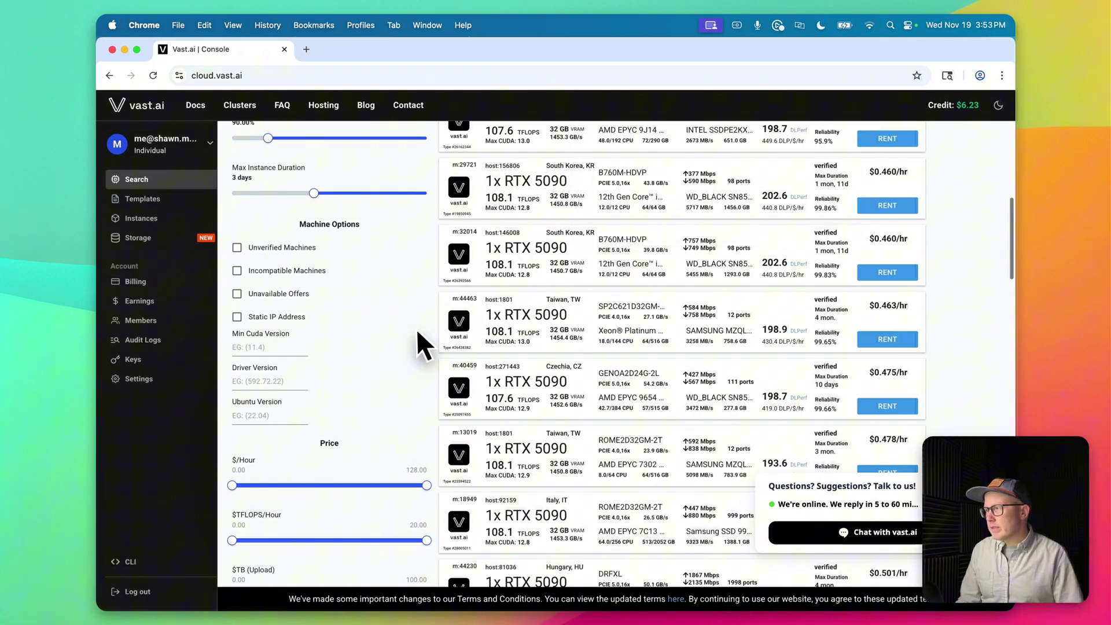
pyautogui.scroll(-5, 337, 384)
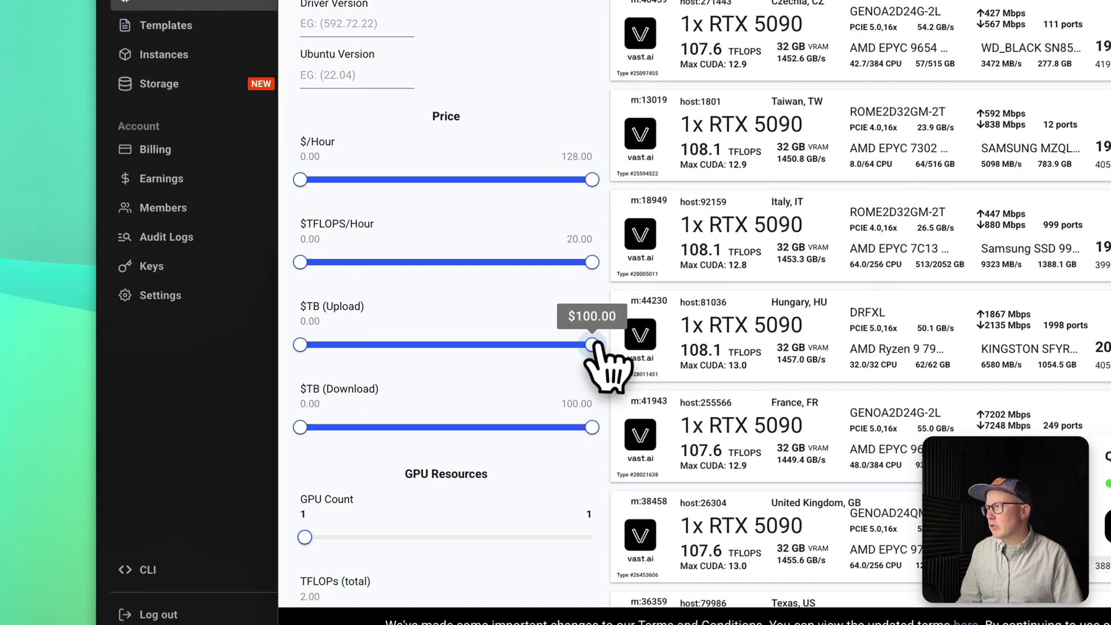
pyautogui.moveTo(592, 344); pyautogui.dragTo(342, 344)
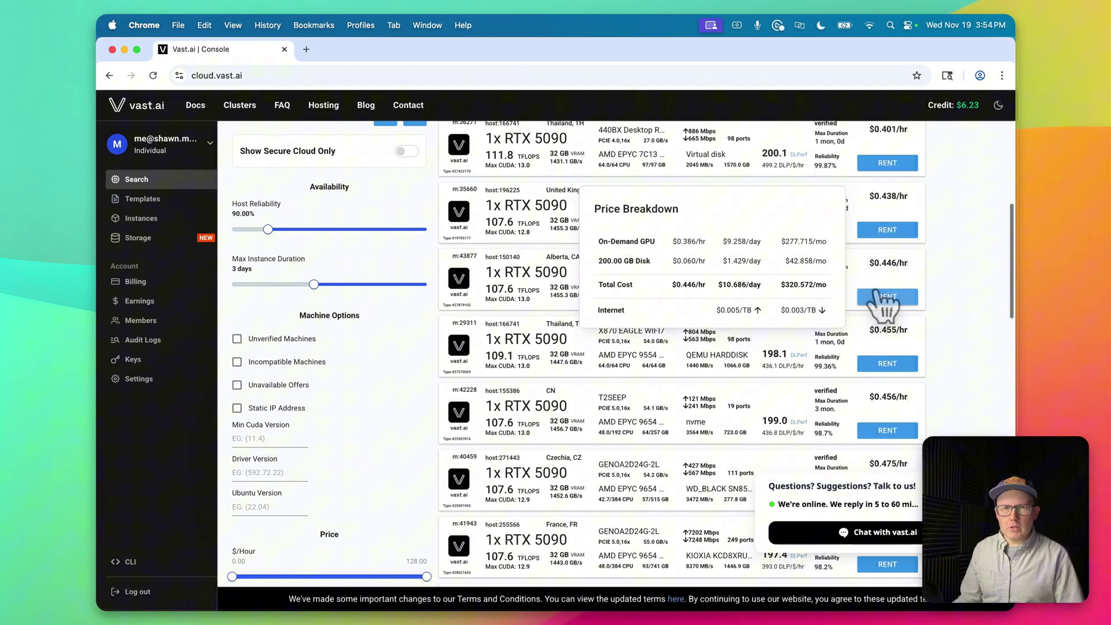
pyautogui.click(881, 297)
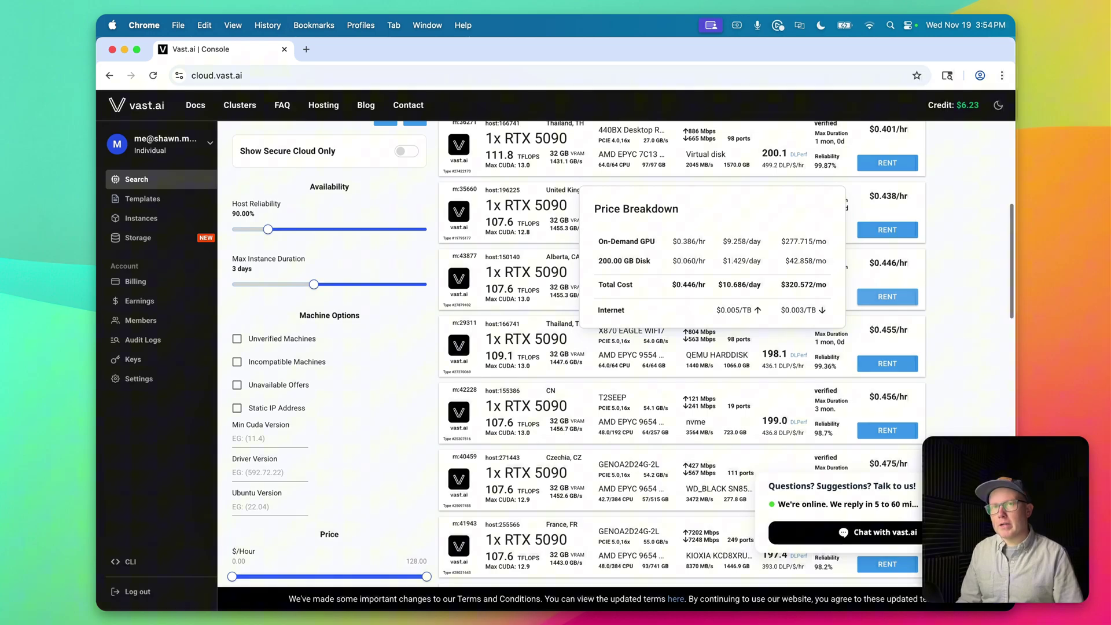
# Step: Search the template chooser for ComfyUI and select the ComfyUI template card
pyautogui.scroll(5, 881, 347)
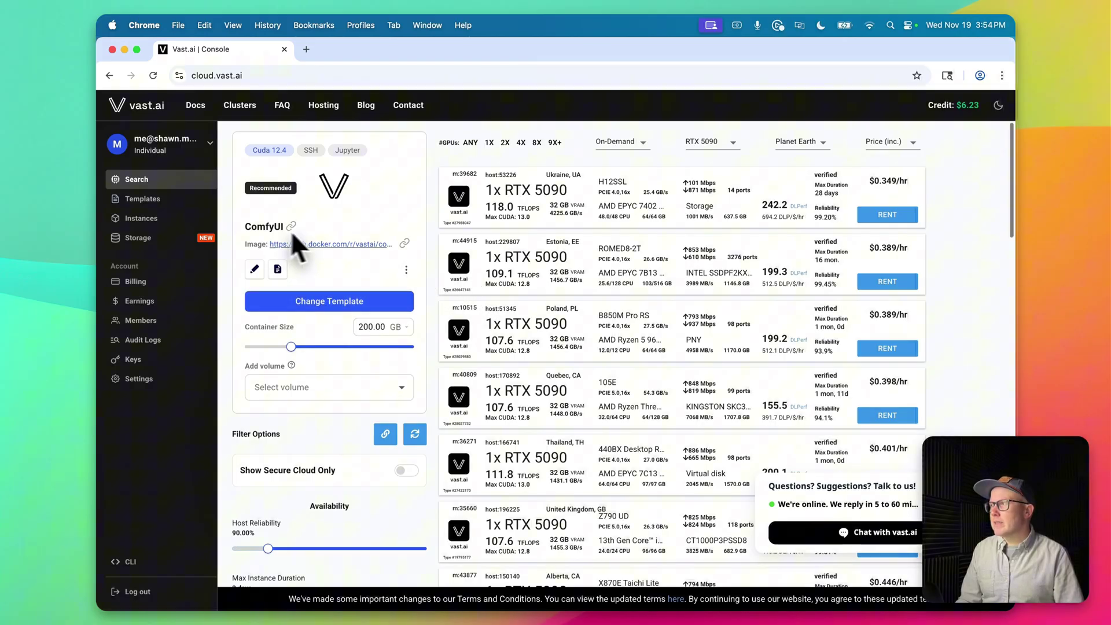
pyautogui.click(315, 301)
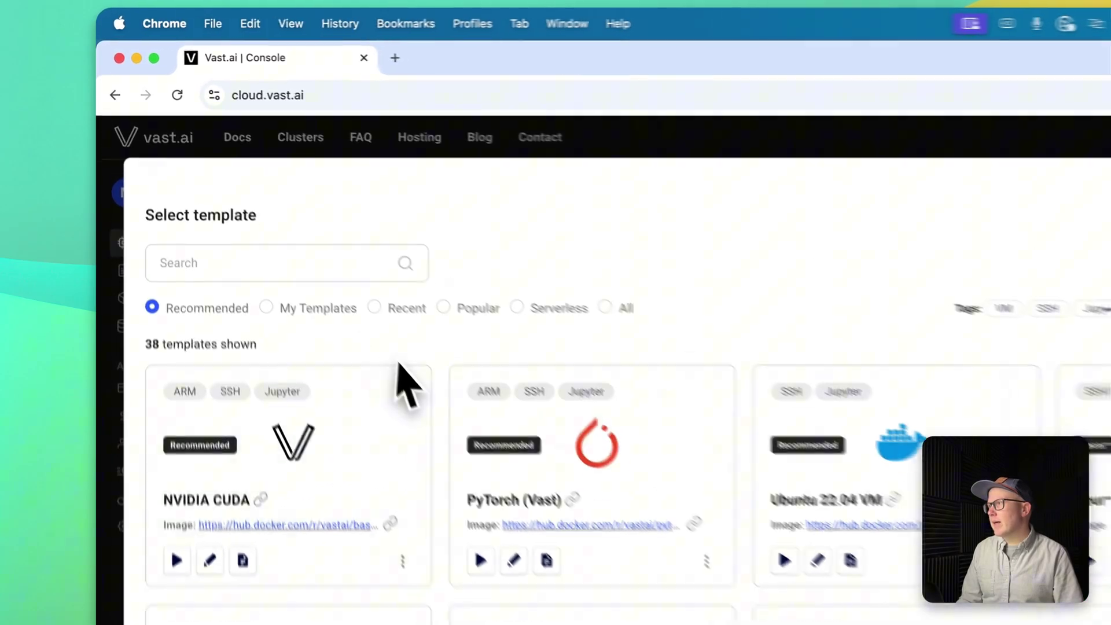
pyautogui.click(216, 185)
pyautogui.write('C')
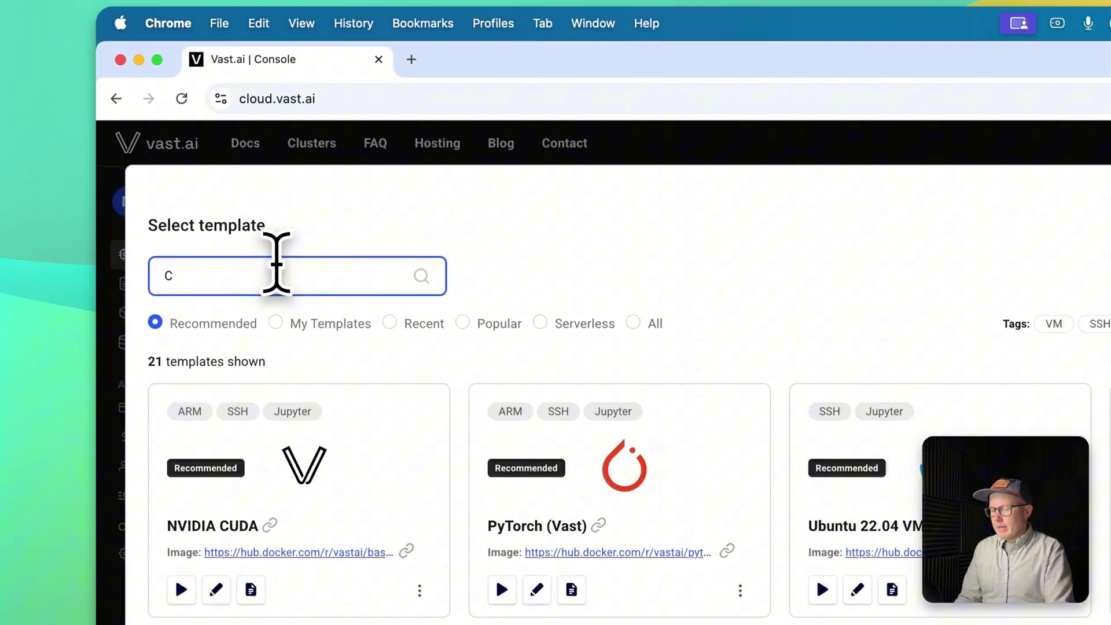
pyautogui.write('omfyui')
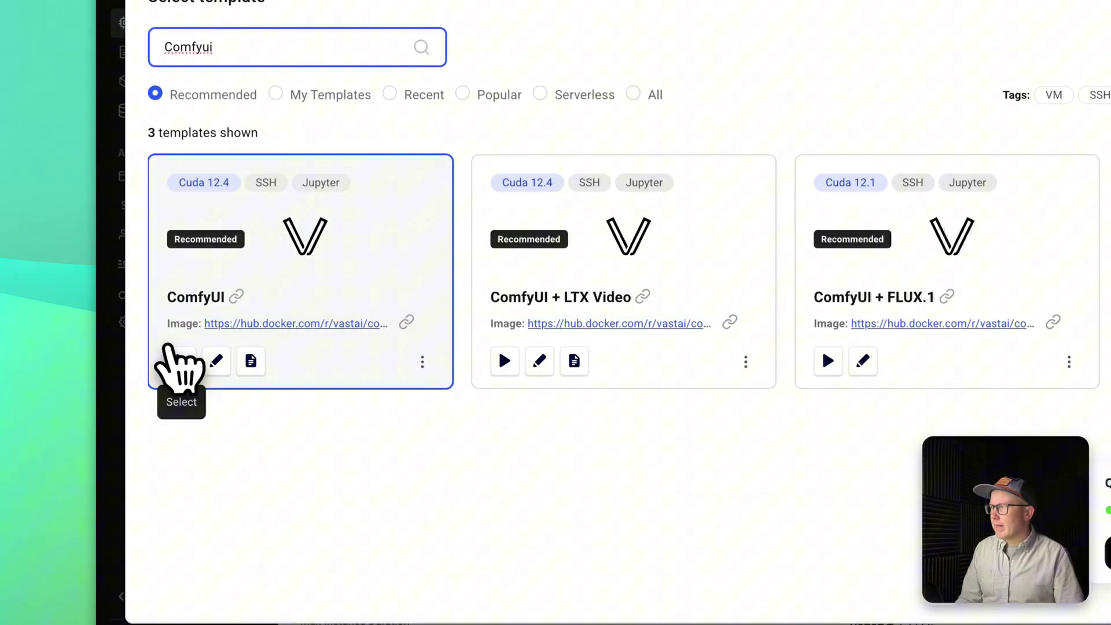
pyautogui.click(179, 360)
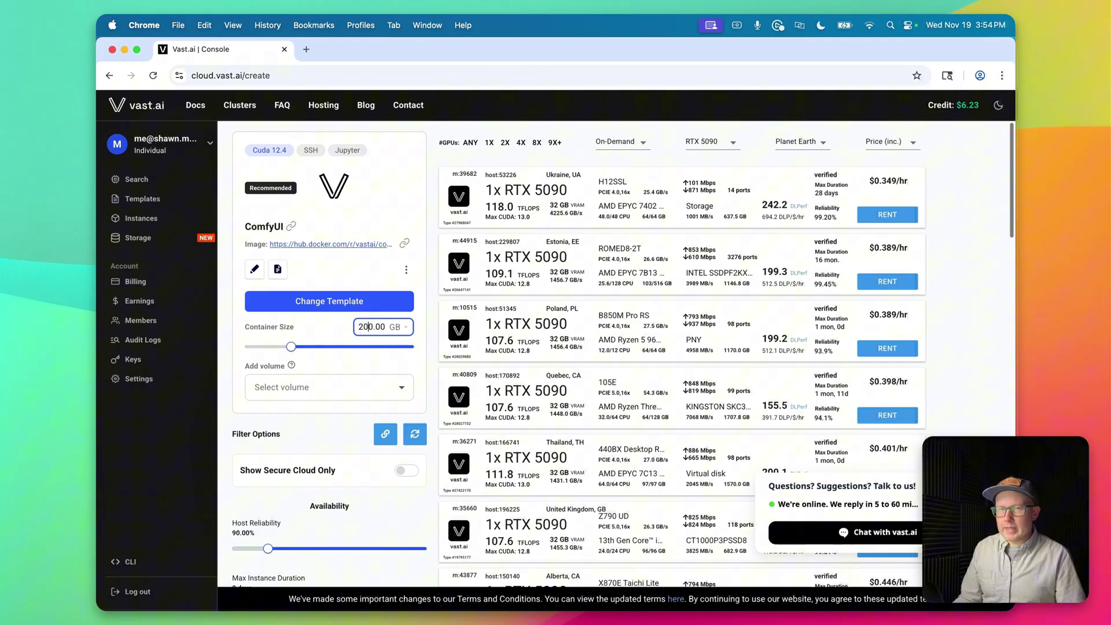
# Step: Adjust the container disk size, then view the Instances list with the rented RTX 5090
pyautogui.click(368, 327)
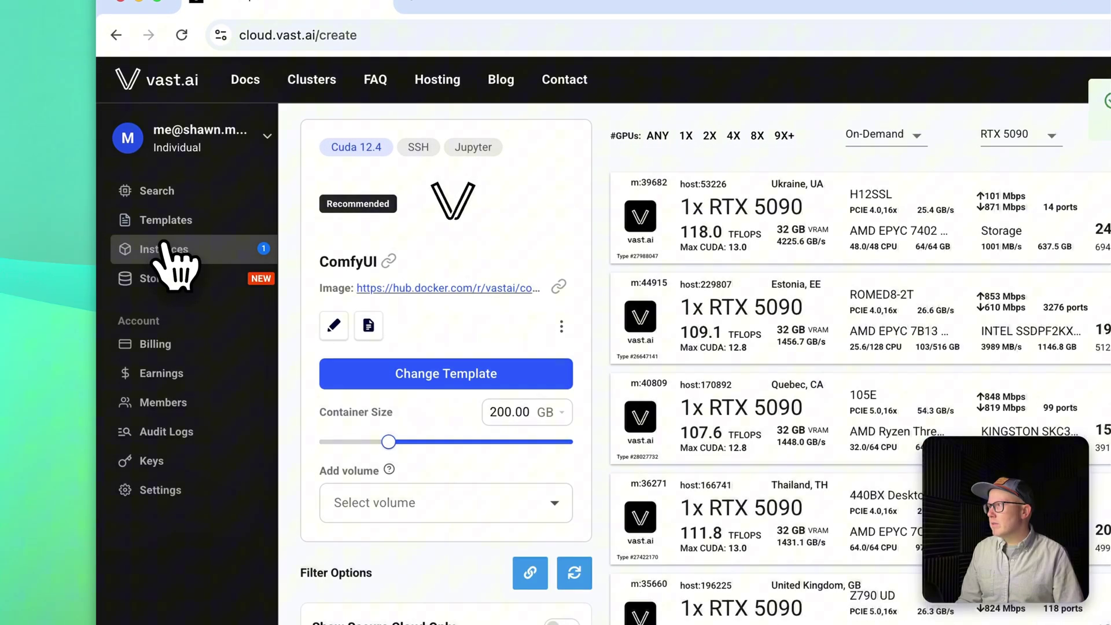
pyautogui.click(166, 249)
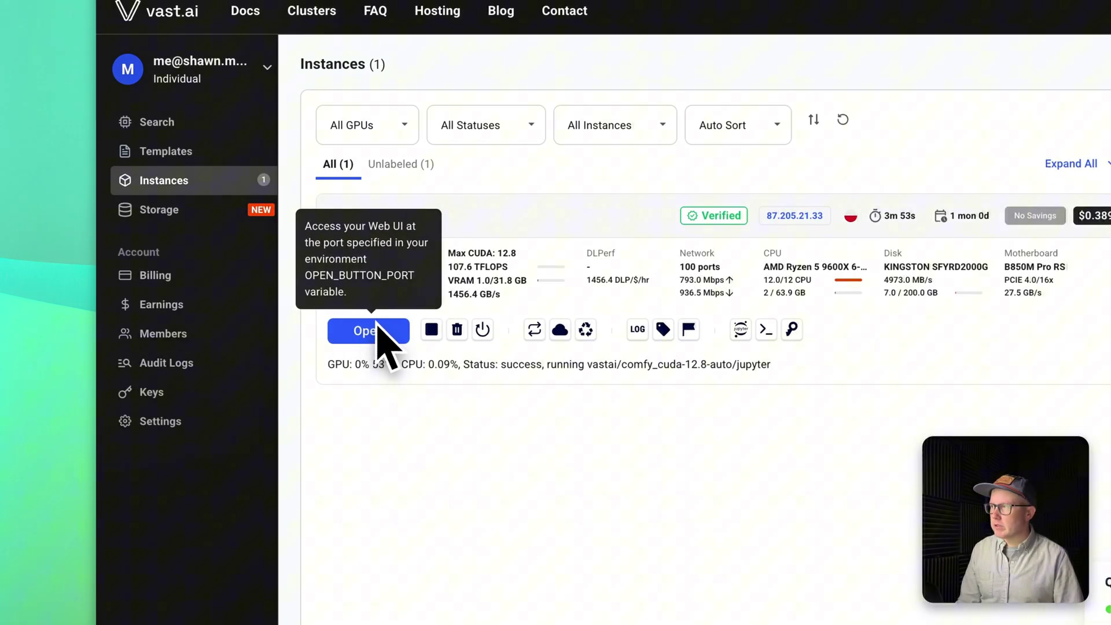
# Step: Open the instance's web portal and launch the ComfyUI application from it
pyautogui.click(376, 331)
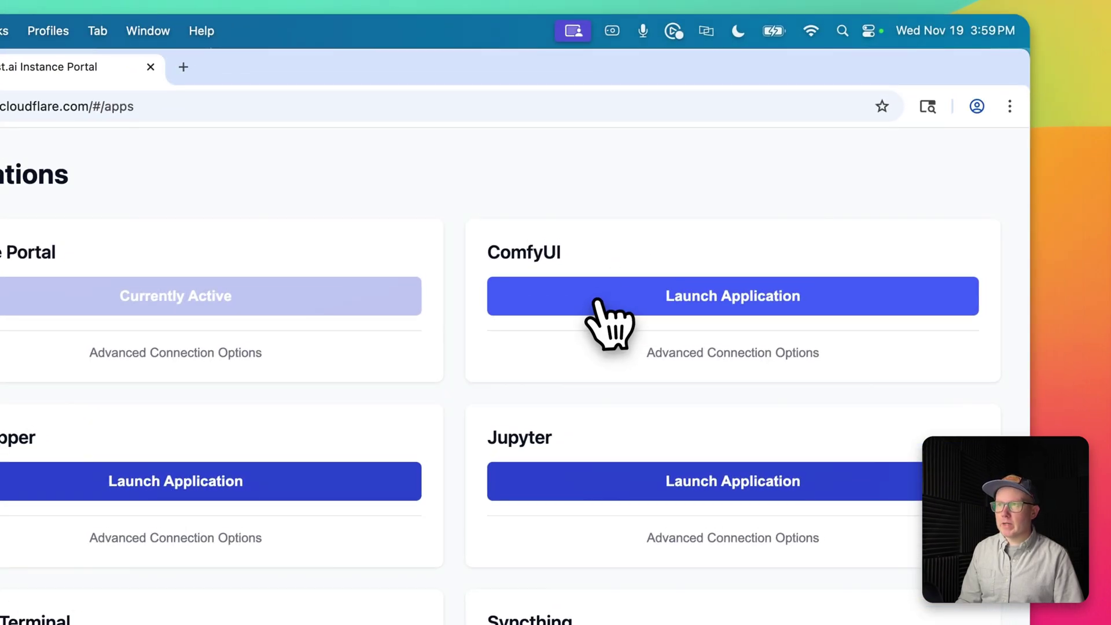
pyautogui.click(730, 187)
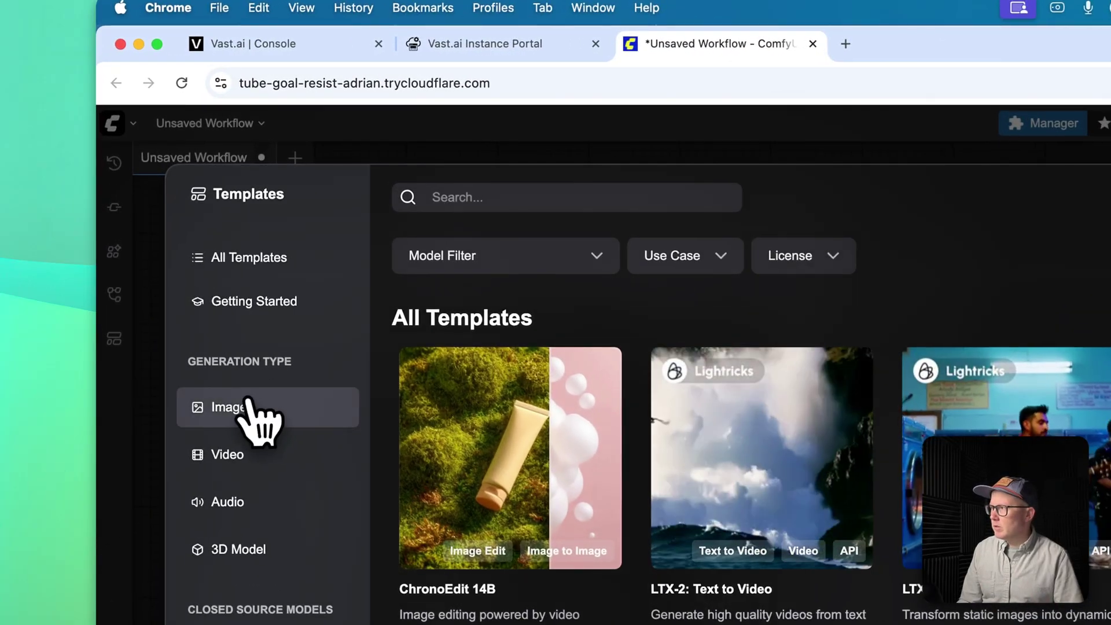
# Step: Browse ComfyUI's Image, Video and Audio template categories, ending back on Image
pyautogui.click(246, 406)
pyautogui.click(227, 454)
pyautogui.click(228, 502)
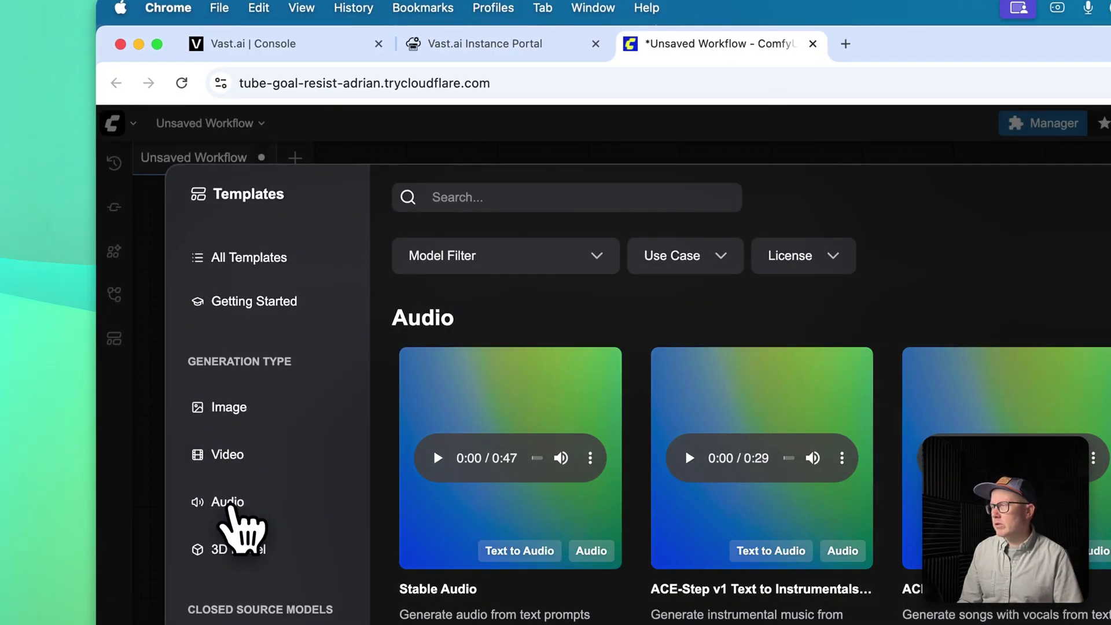
pyautogui.click(213, 405)
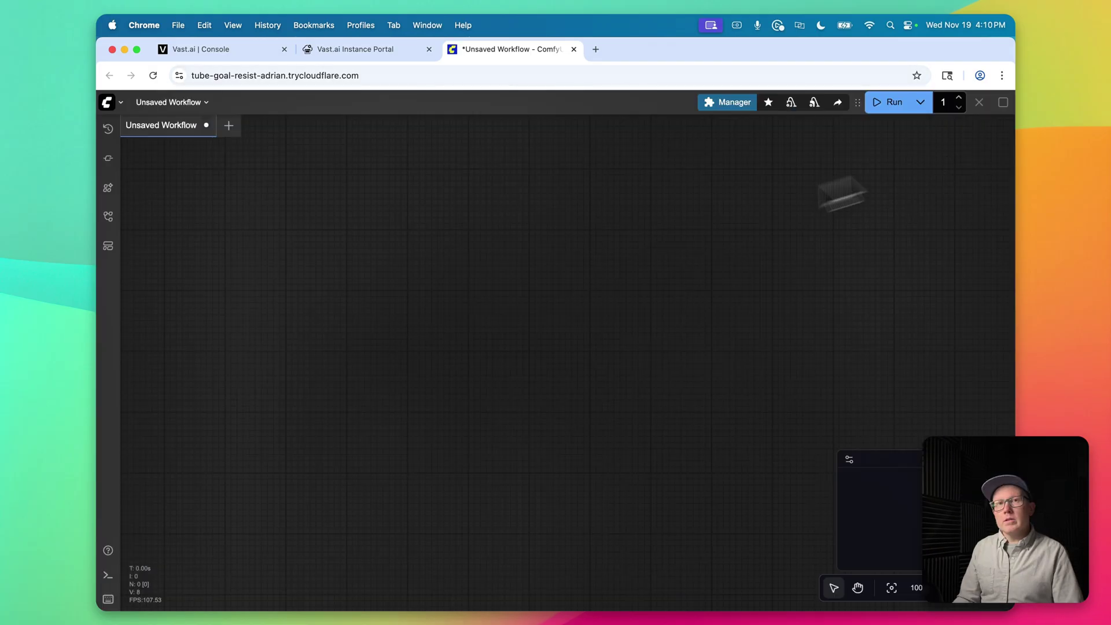
# Step: Add a Load Checkpoint node and keep its RealVisXL V5.0 Lightning checkpoint
pyautogui.doubleClick(438, 272)
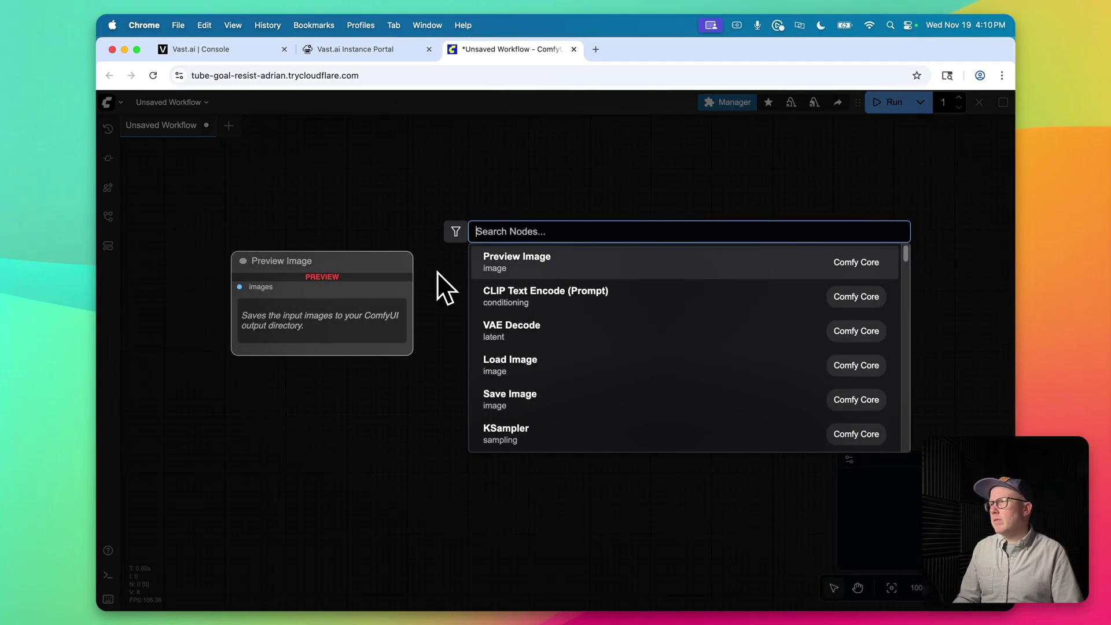
pyautogui.write('load ch')
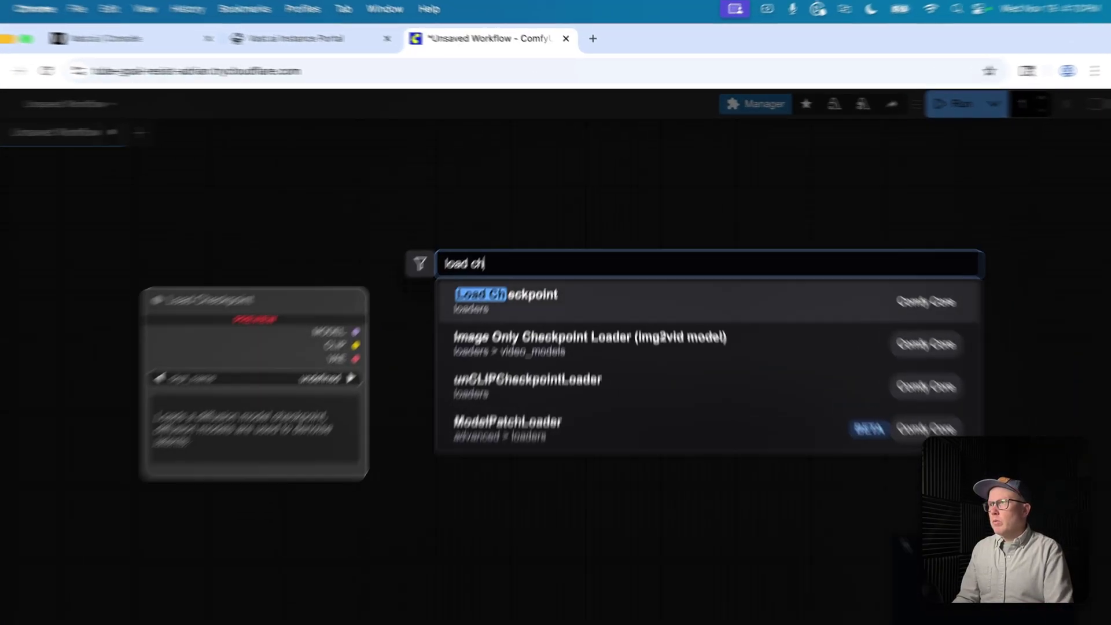
pyautogui.press('Return')
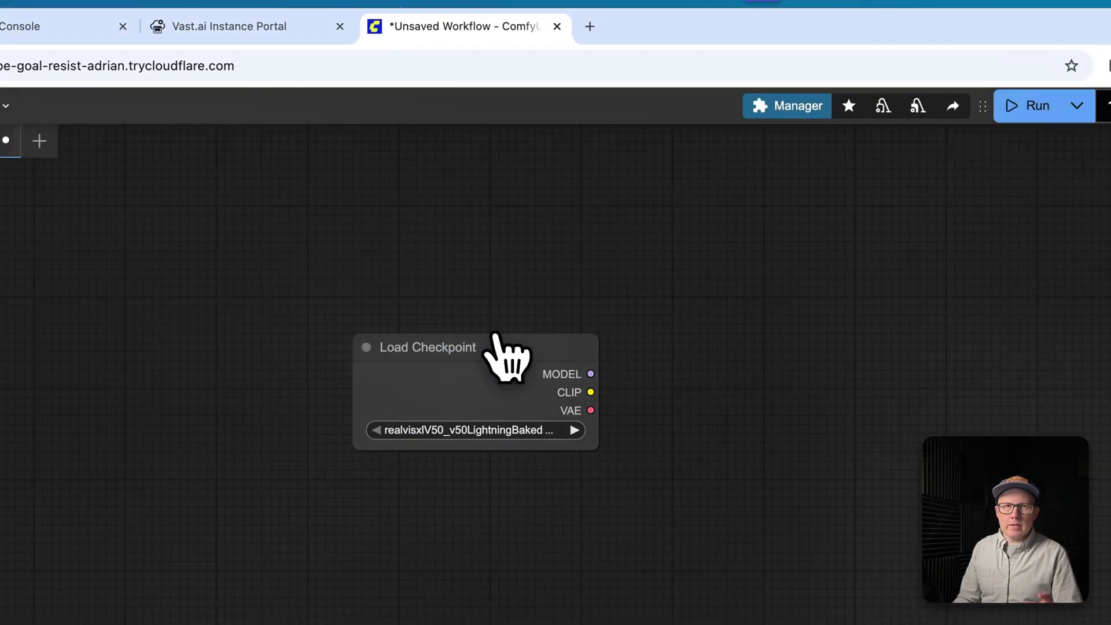
pyautogui.click(492, 429)
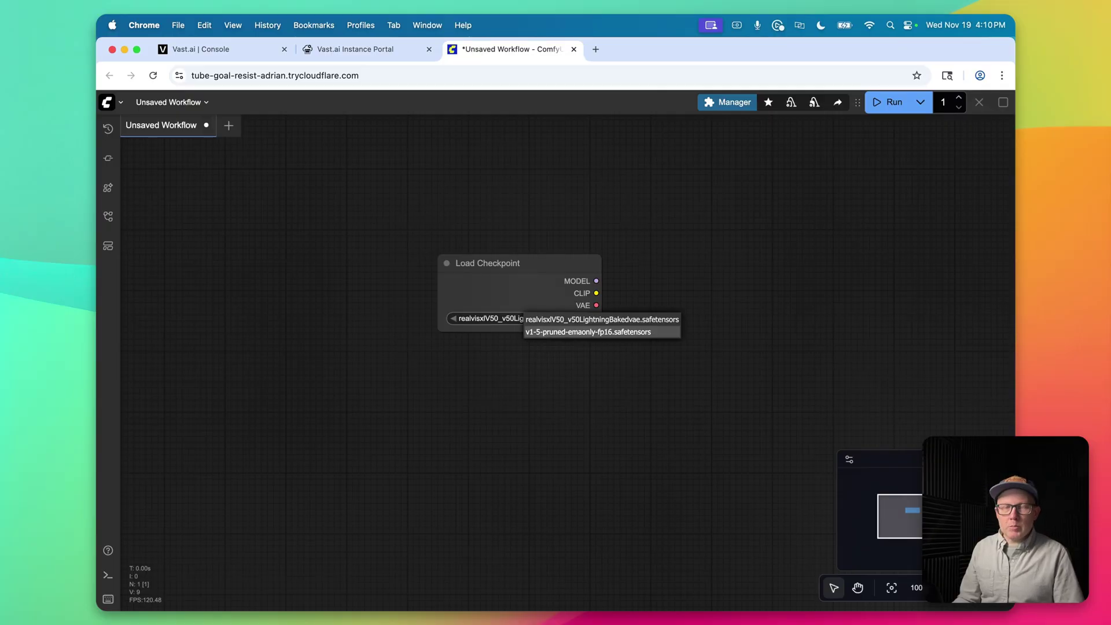
pyautogui.click(531, 303)
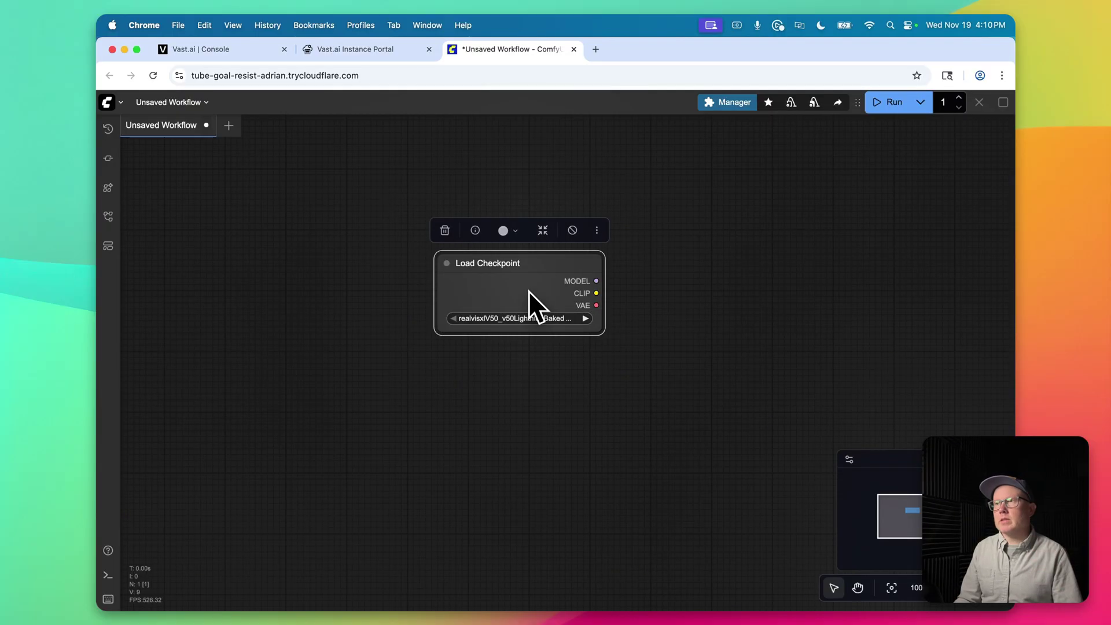
# Step: Search the Manager's custom node catalog for 'ComfyUI Model Downloader'
pyautogui.click(729, 104)
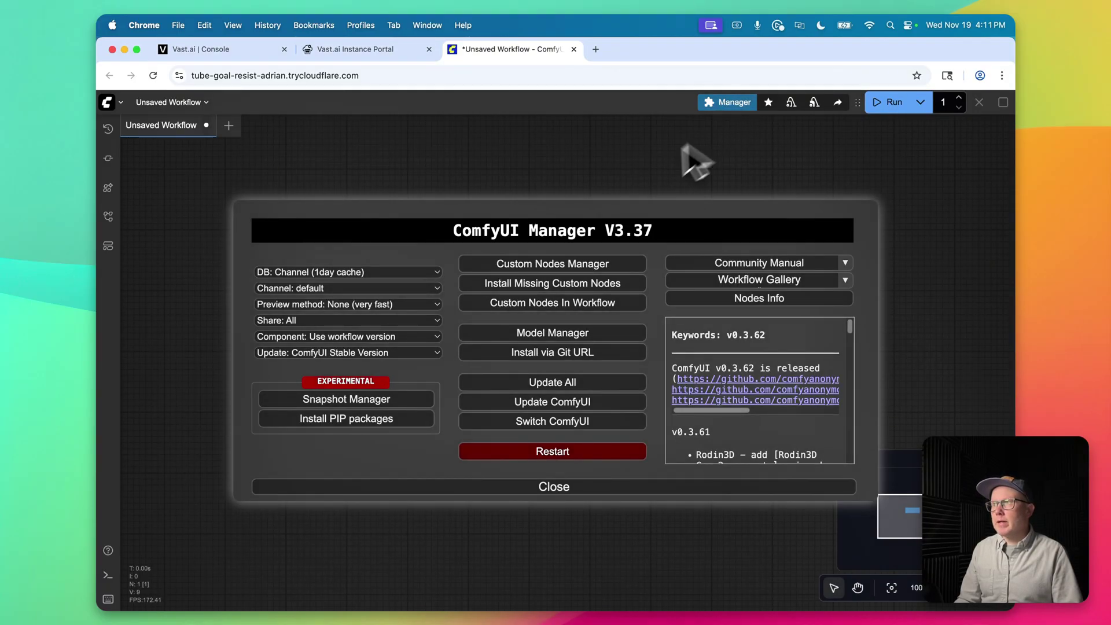
pyautogui.click(513, 266)
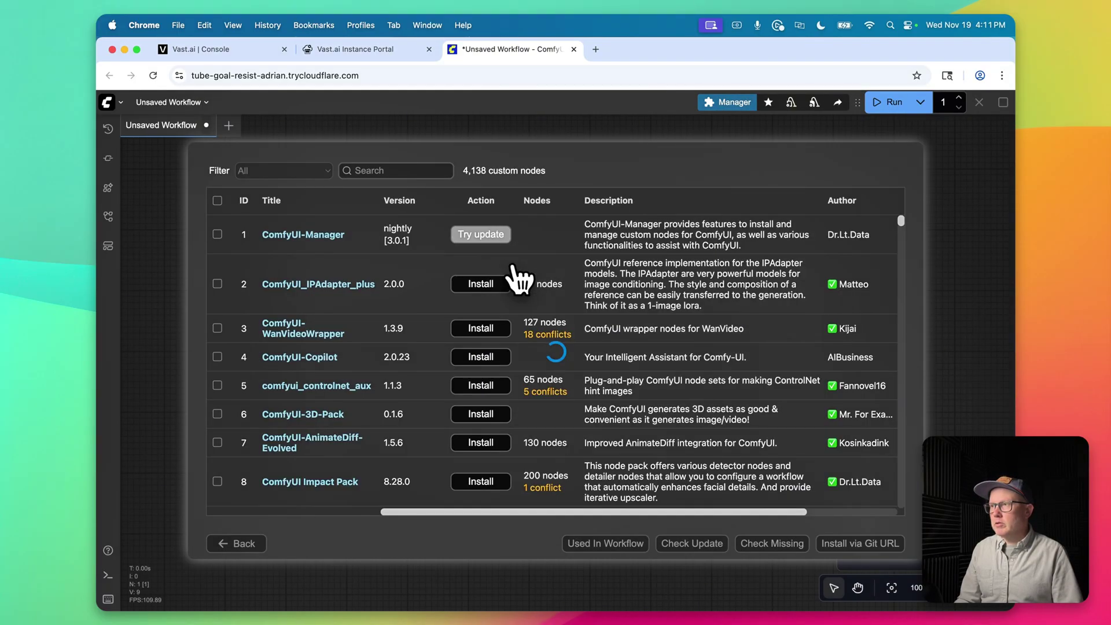
pyautogui.click(387, 169)
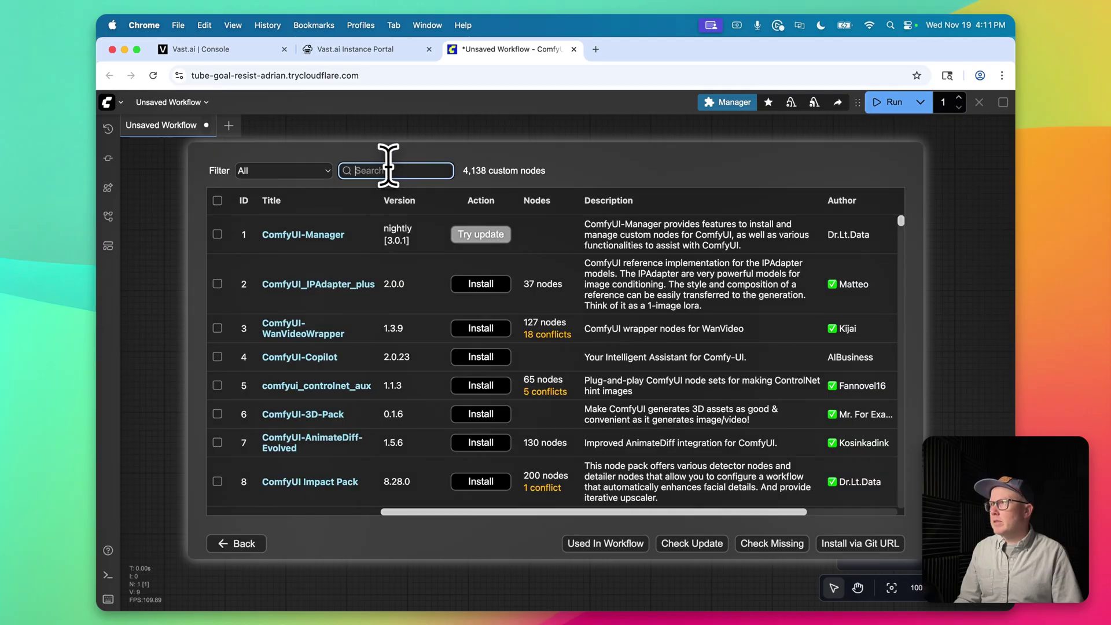
pyautogui.write('ComfyUI Model Downloader')
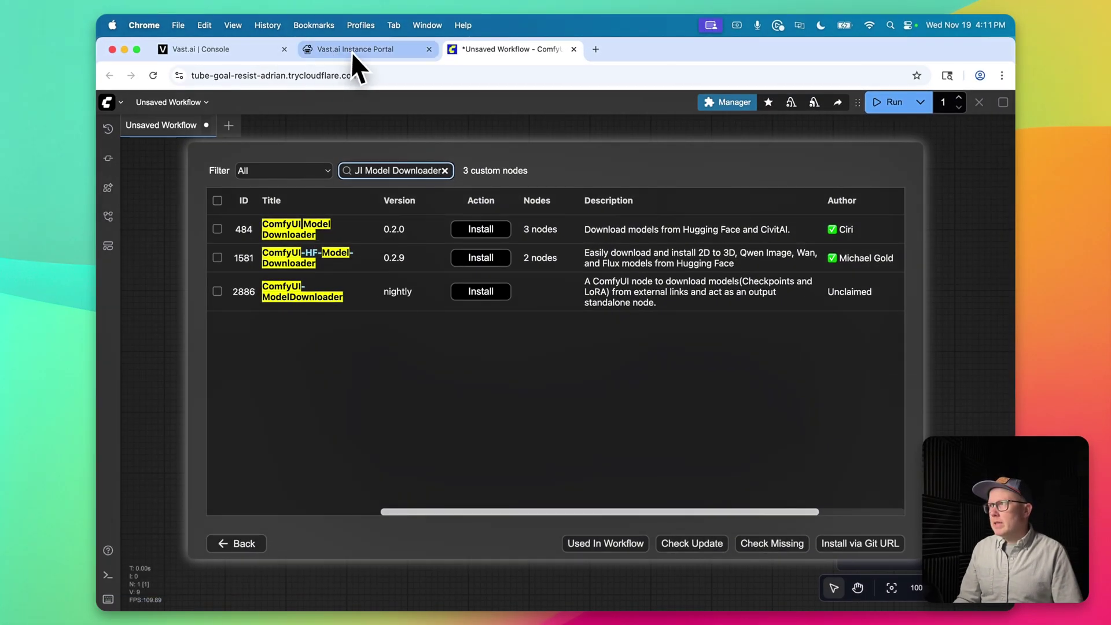
# Step: Launch the Jupyter Terminal from the Instance Portal, then return to the portal
pyautogui.click(355, 51)
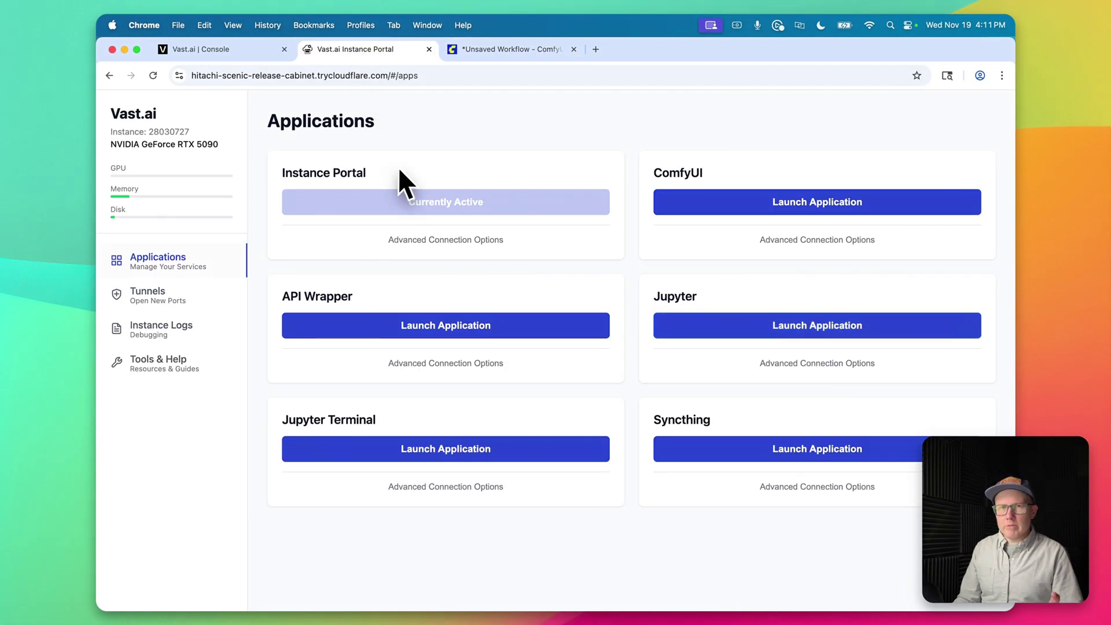
pyautogui.click(333, 454)
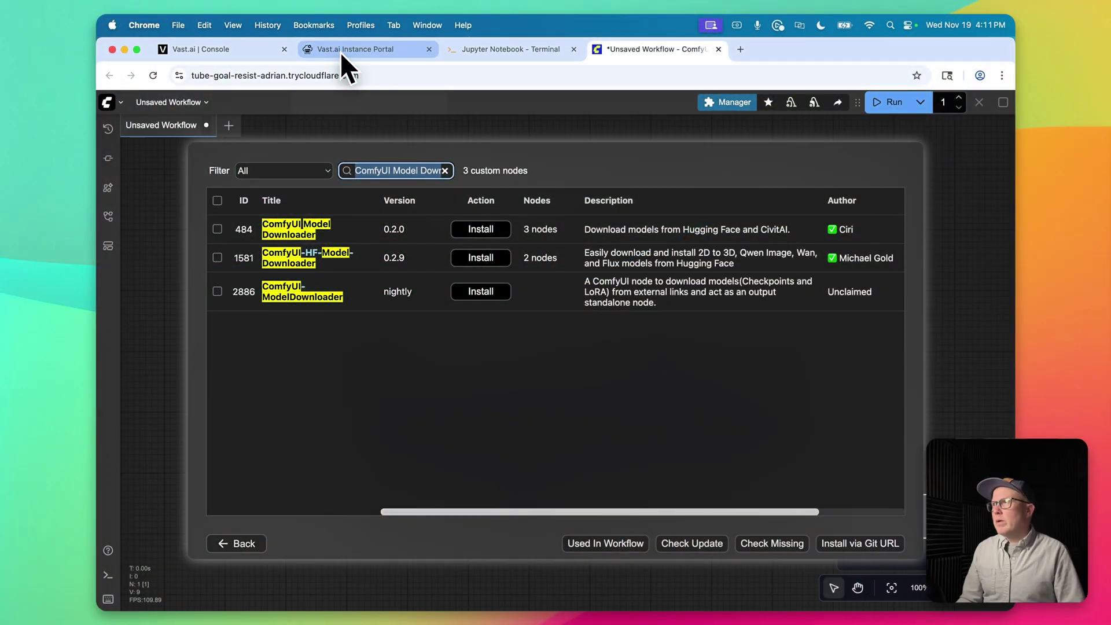
pyautogui.click(341, 52)
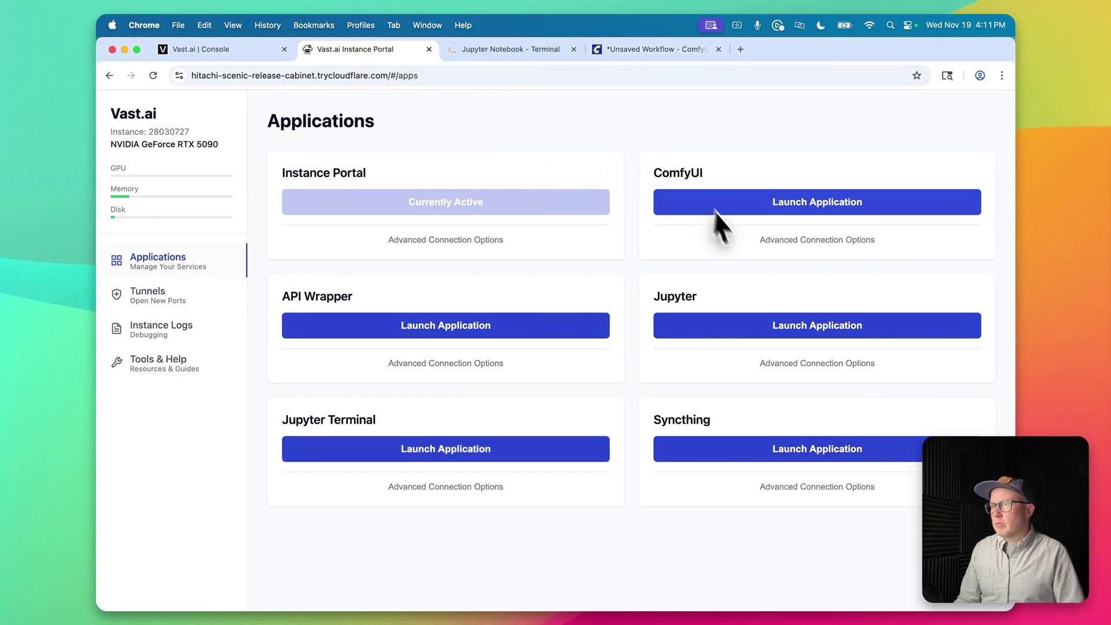
# Step: Launch Jupyter's file browser and navigate into workspace/ComfyUI/output
pyautogui.click(697, 325)
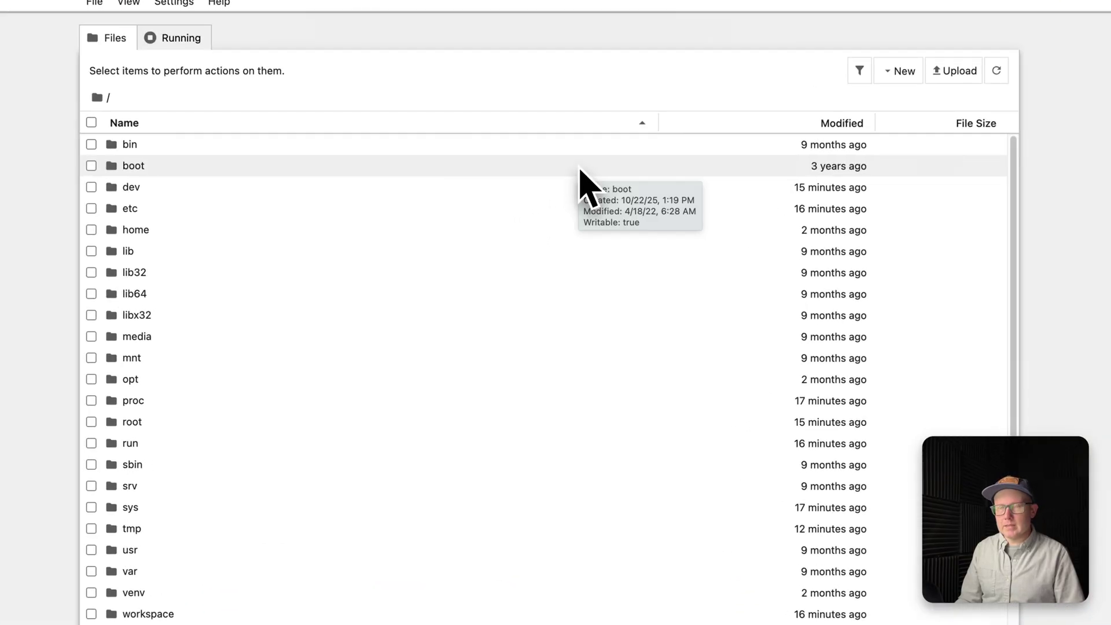
pyautogui.click(186, 615)
pyautogui.doubleClick(186, 614)
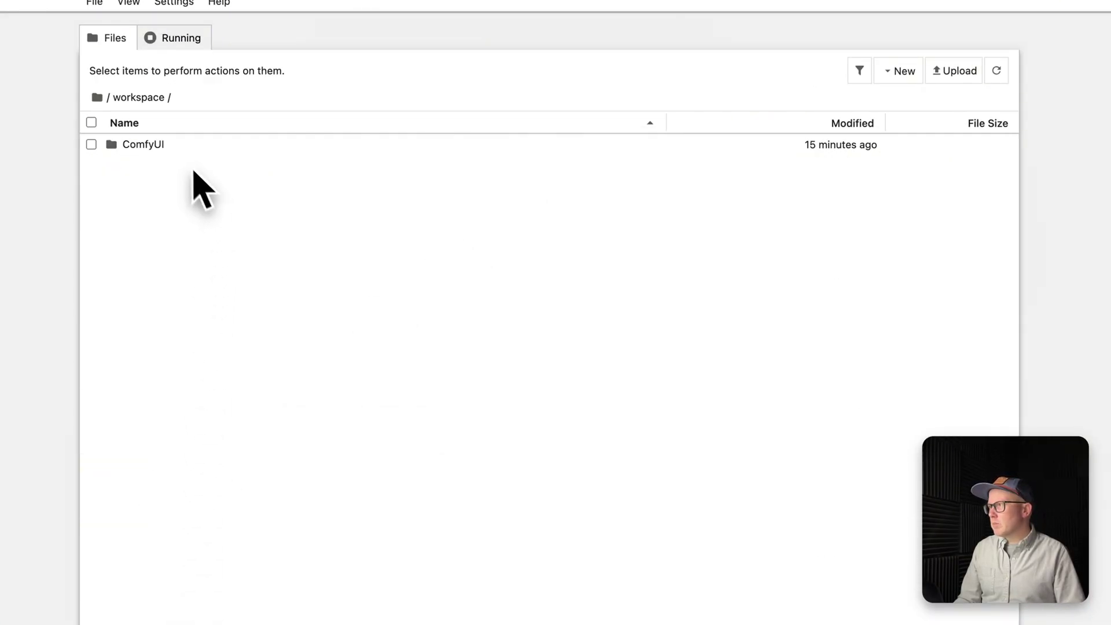
pyautogui.click(181, 151)
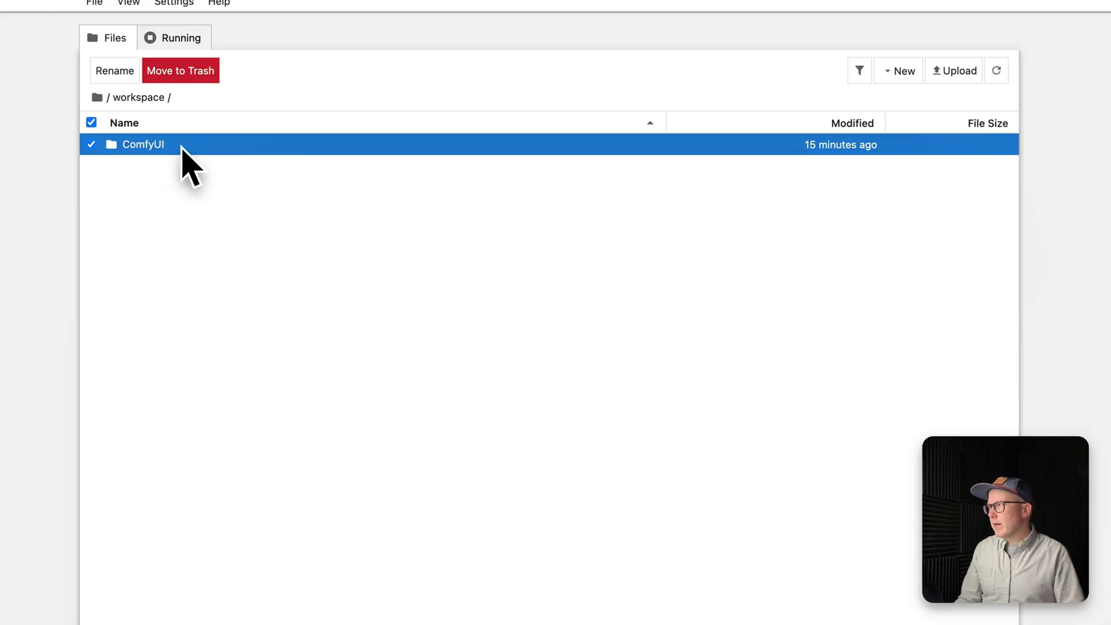
pyautogui.doubleClick(182, 151)
pyautogui.click(185, 427)
pyautogui.doubleClick(185, 427)
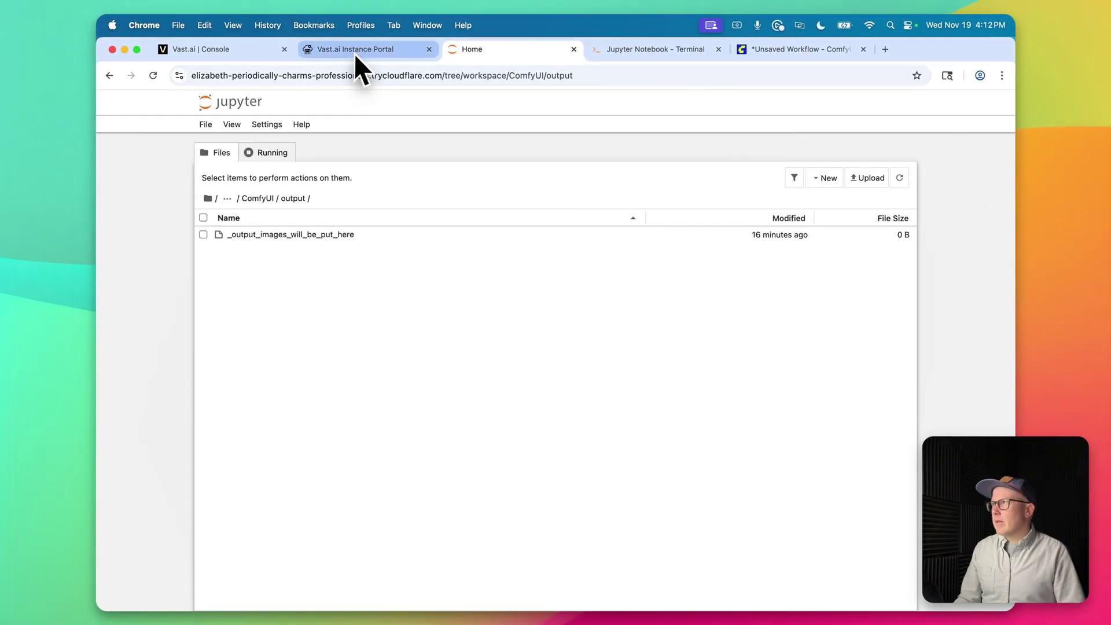
# Step: Return to the Vast.ai console's Instances list and request a stop of the RTX 5090 instance
pyautogui.click(355, 51)
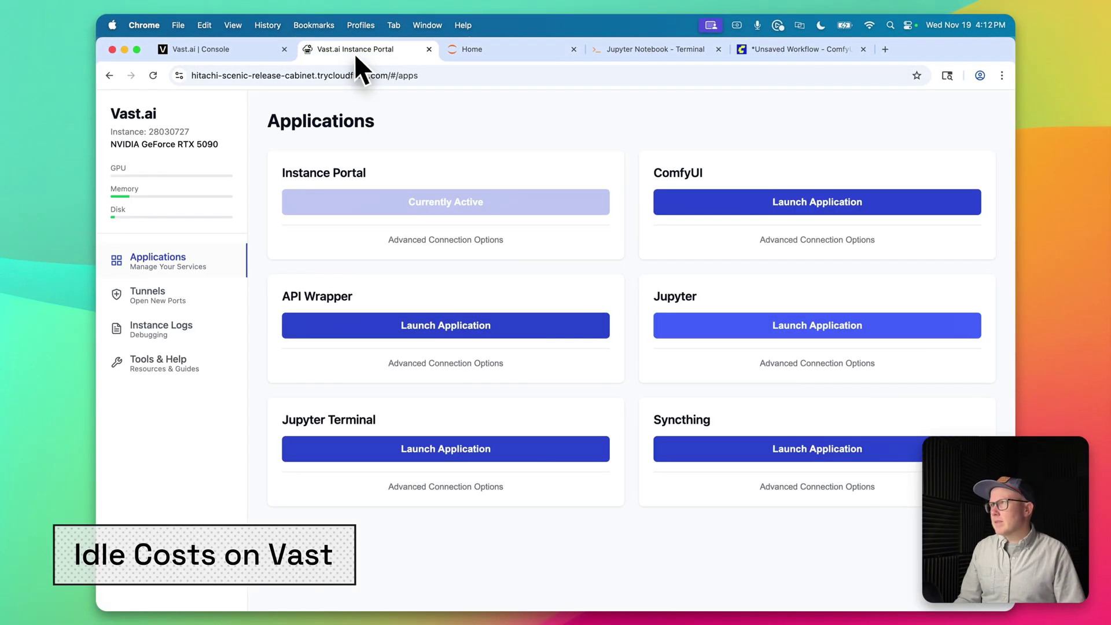
pyautogui.click(183, 48)
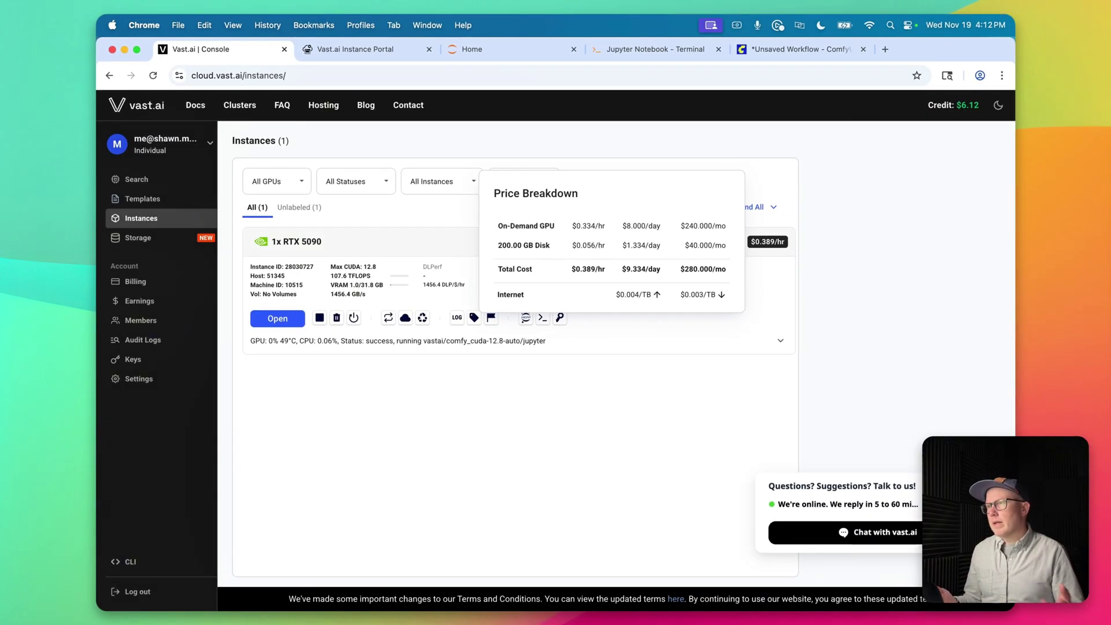
pyautogui.click(321, 320)
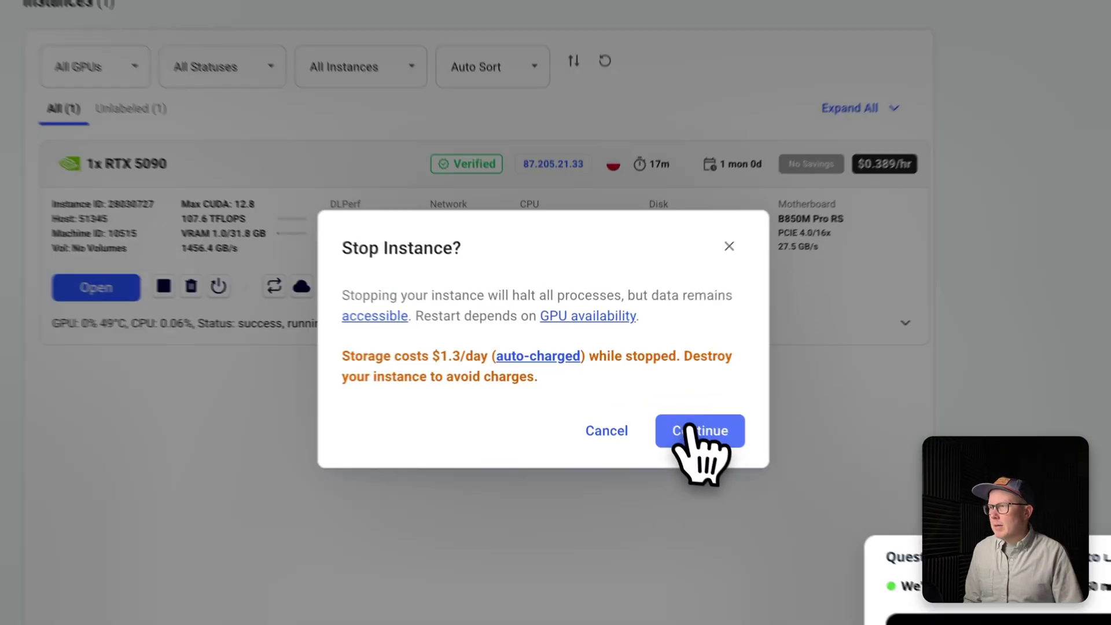